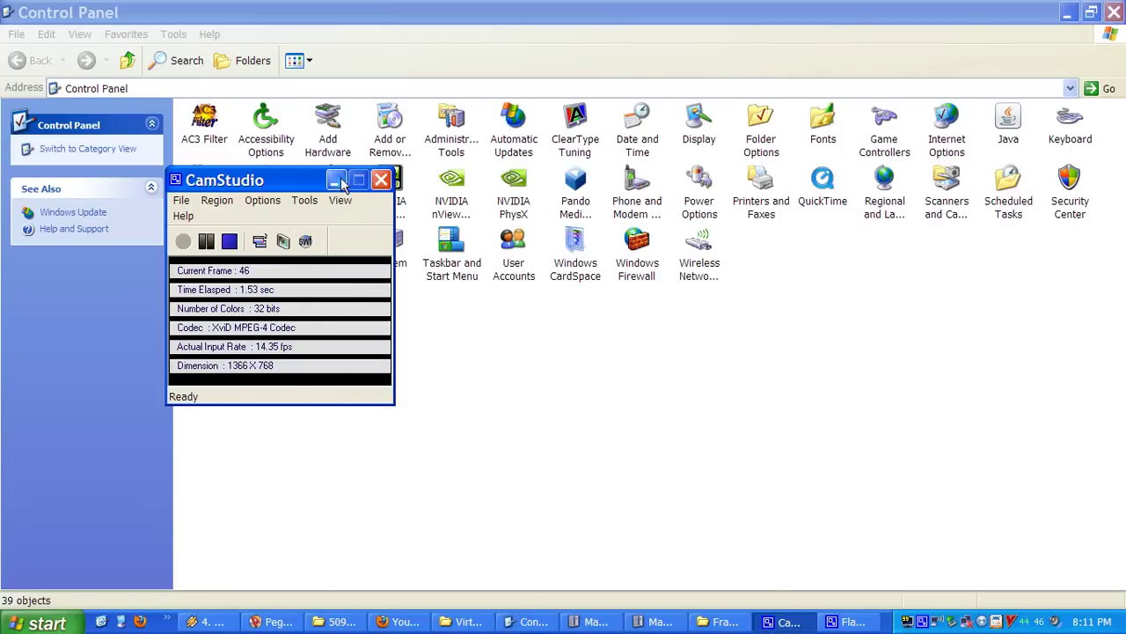
# Minimize the CamStudio recorder window to reveal the Control Panel.
pyautogui.click(337, 181)
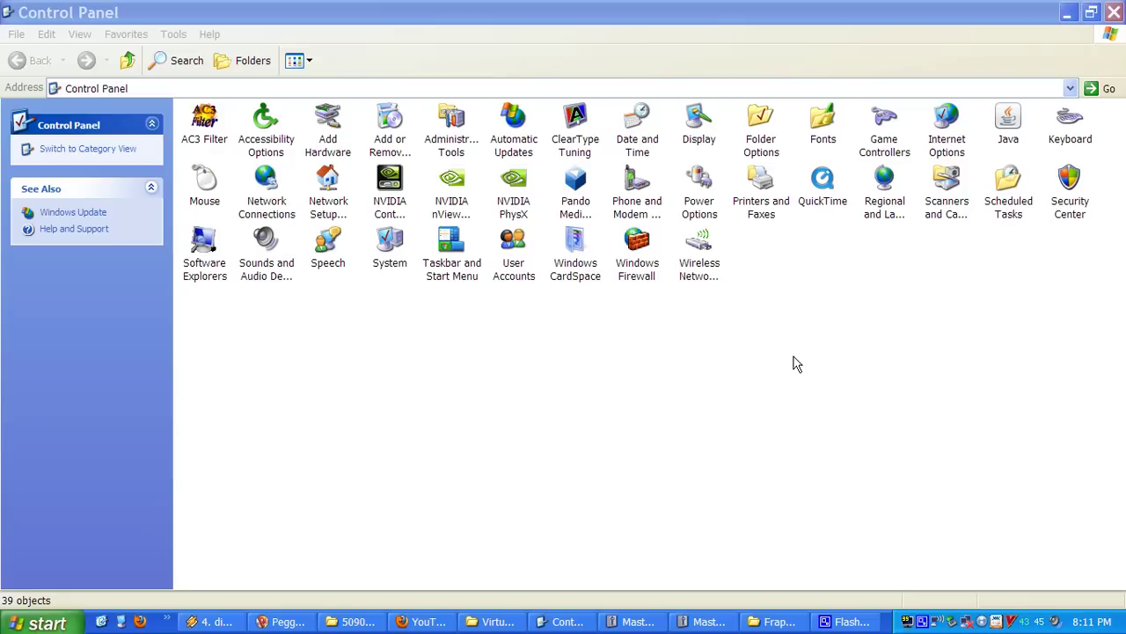
pyautogui.click(908, 621)
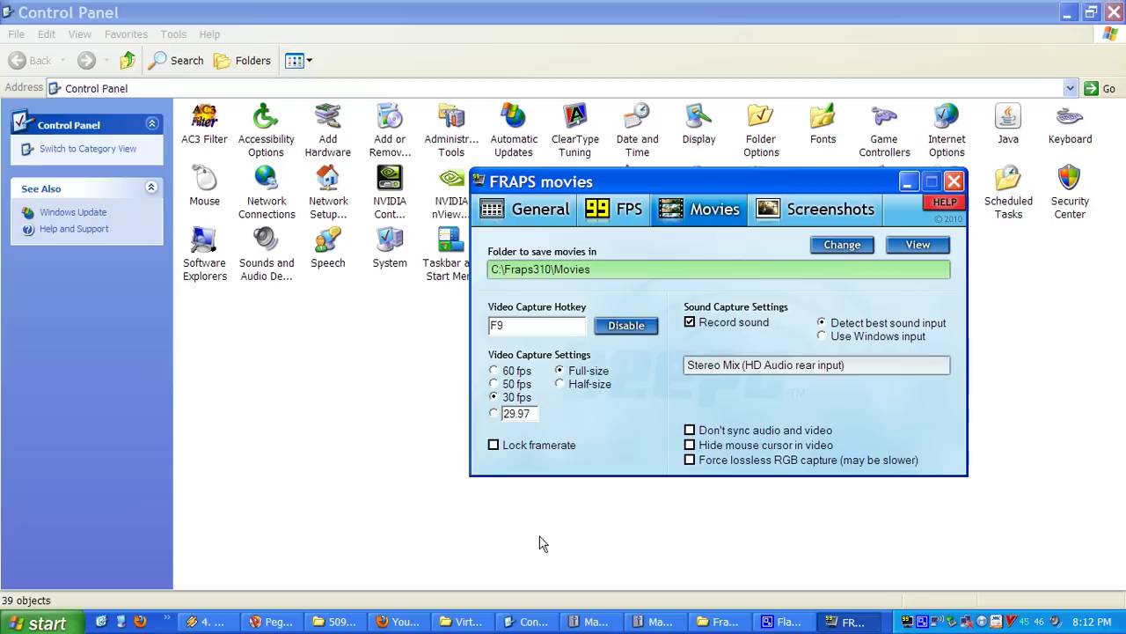
pyautogui.click(352, 386)
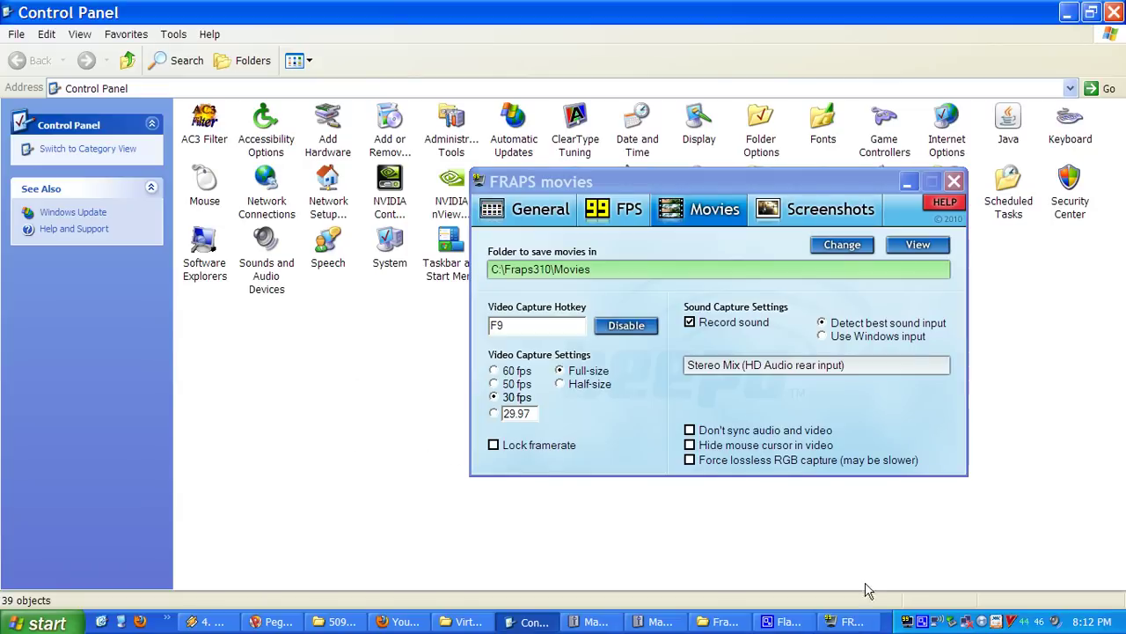
pyautogui.click(907, 182)
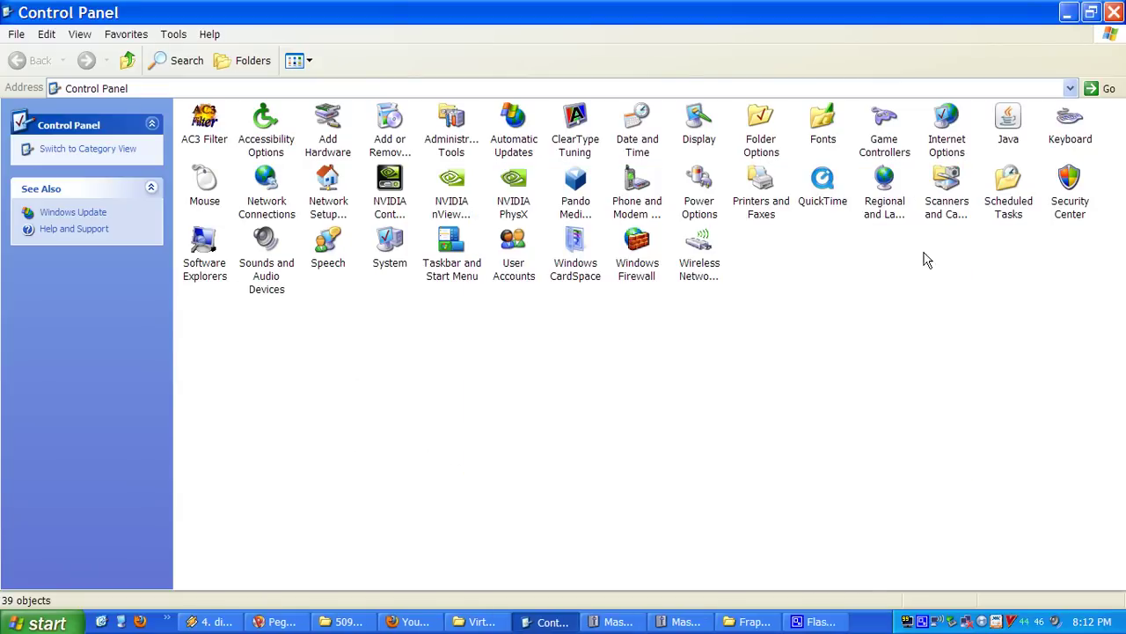
# Open Volume Control and switch its mixer device to HD Audio rear input.
pyautogui.doubleClick(1055, 621)
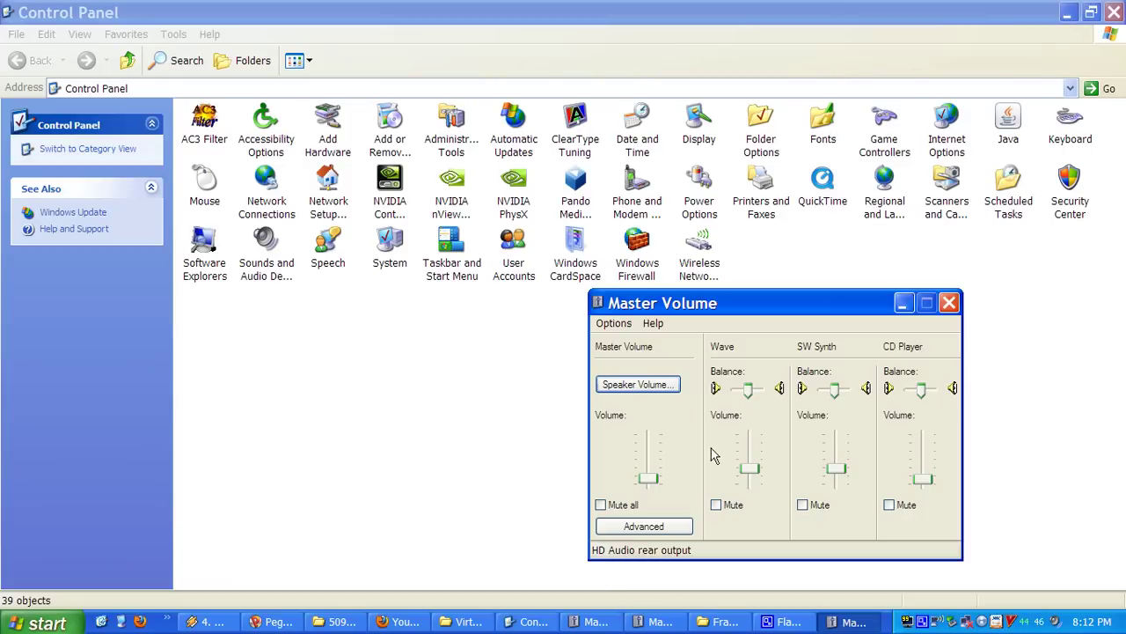
pyautogui.click(613, 323)
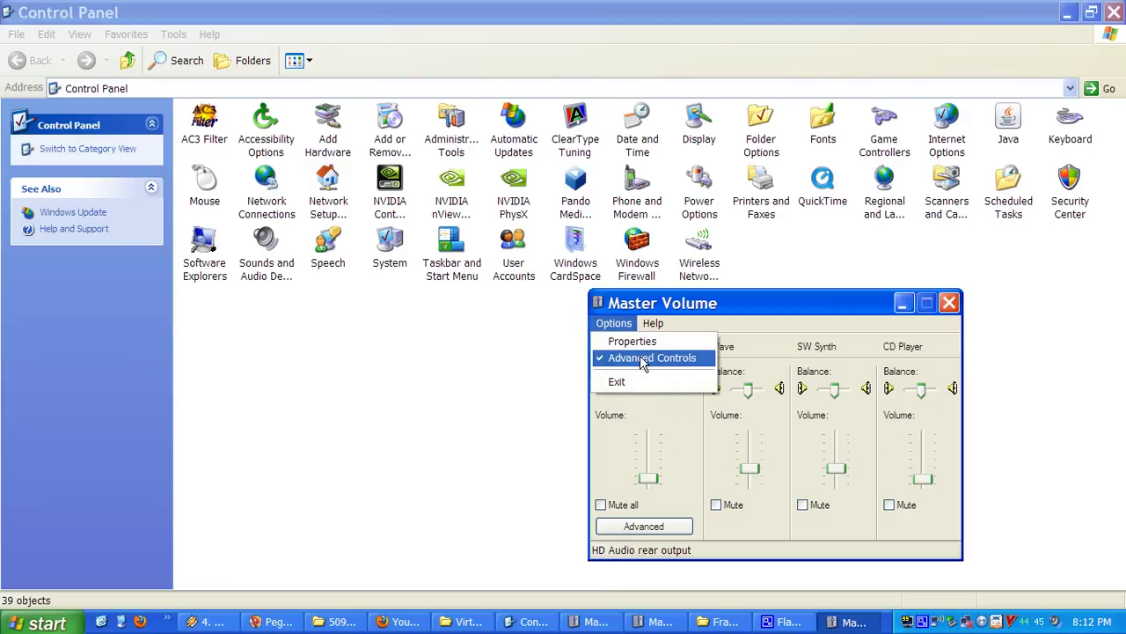
pyautogui.click(634, 341)
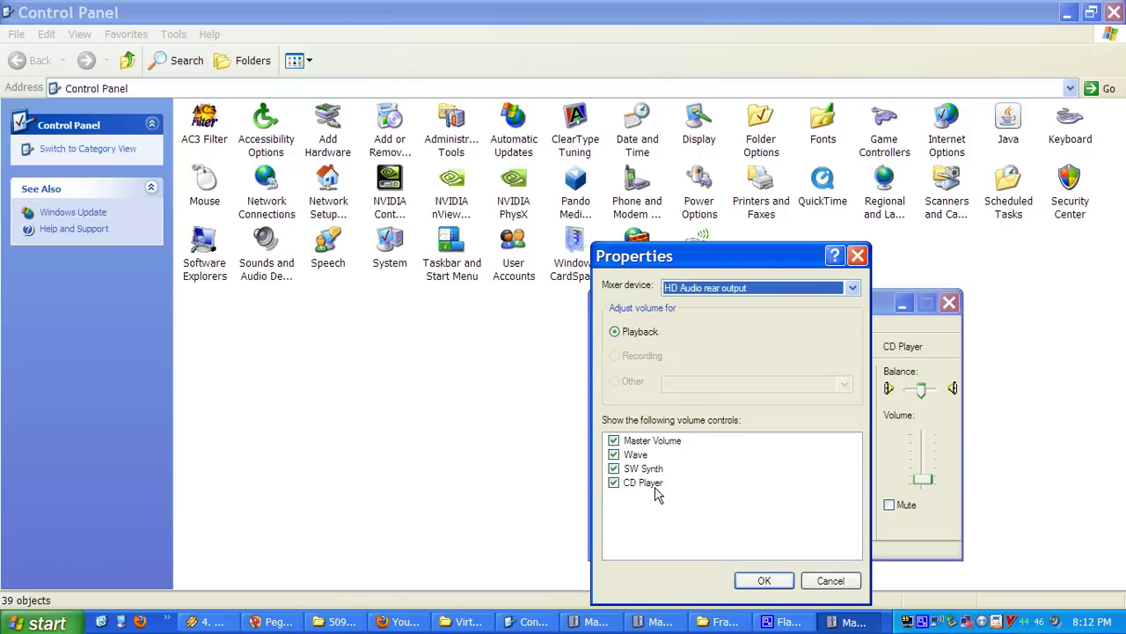
pyautogui.click(852, 287)
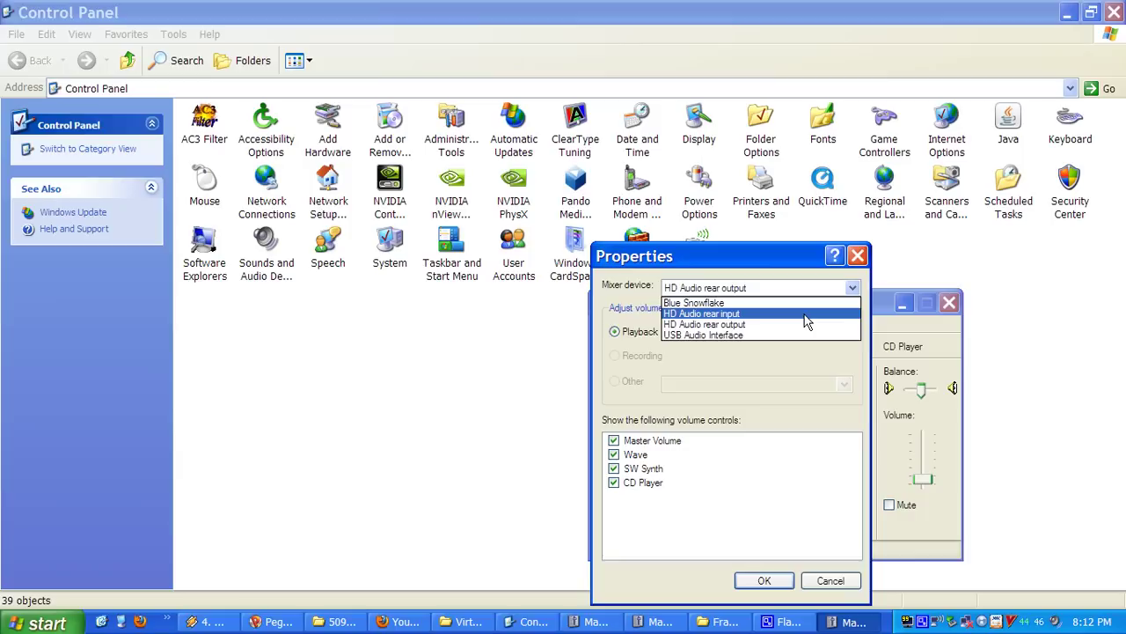
pyautogui.click(804, 314)
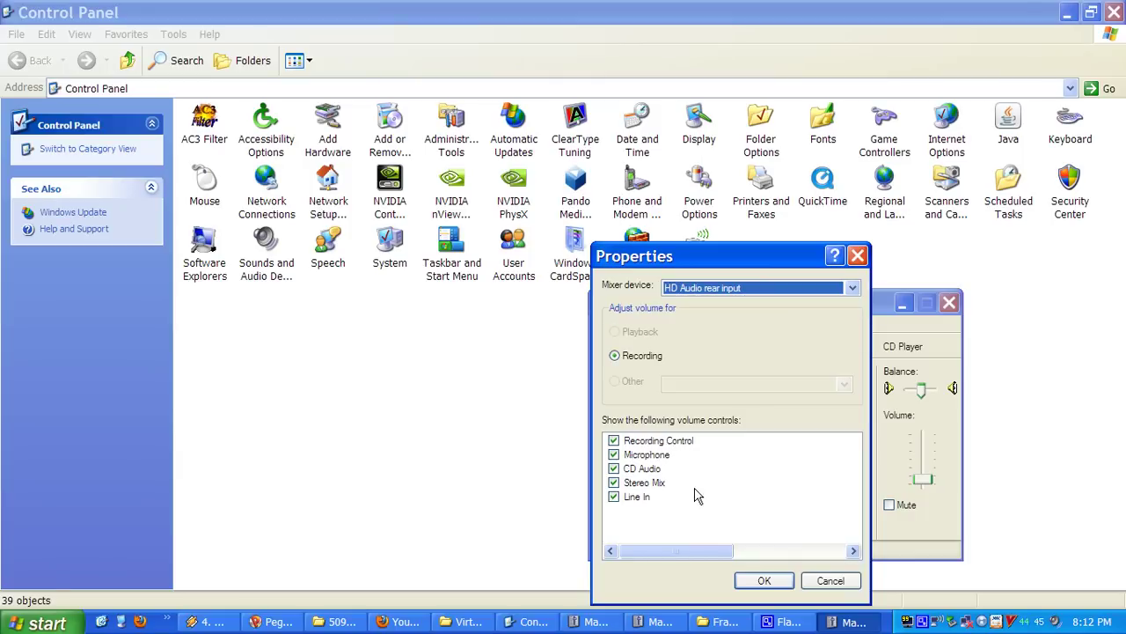
pyautogui.click(745, 580)
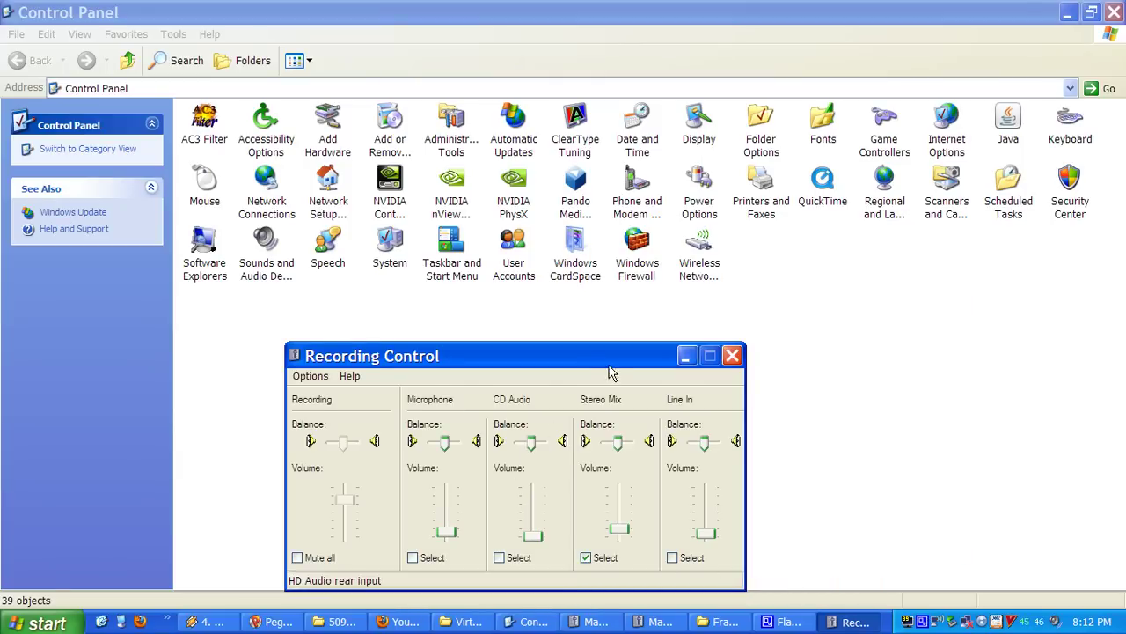
# Move the recording mixer up and change its mixer device to Blue Snowflake.
pyautogui.moveTo(615, 365); pyautogui.dragTo(777, 305)
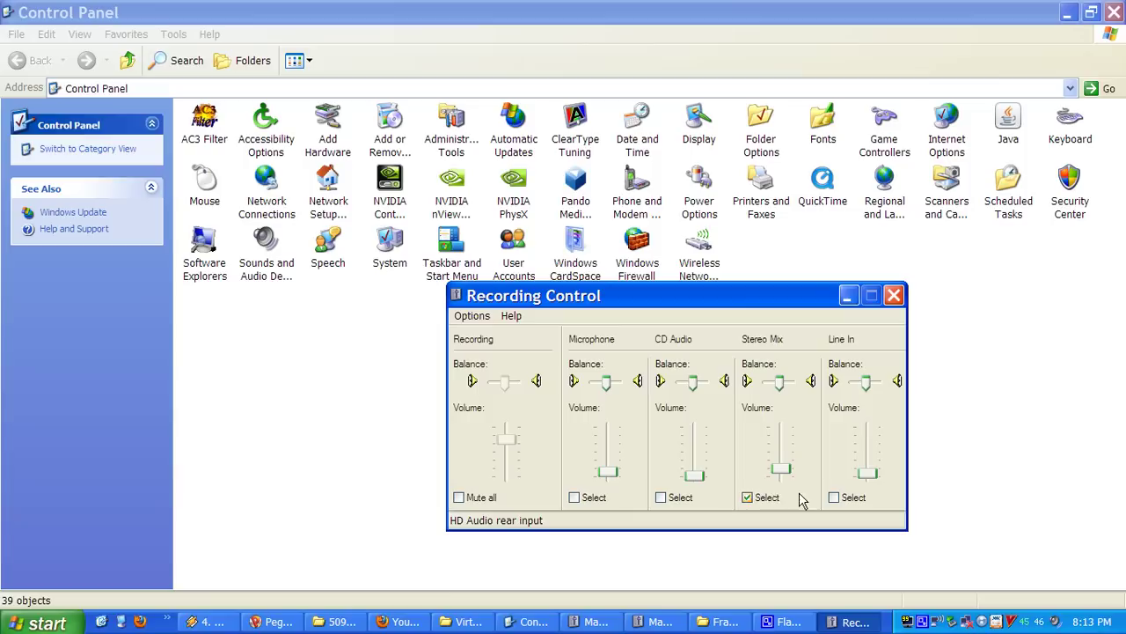
pyautogui.click(472, 315)
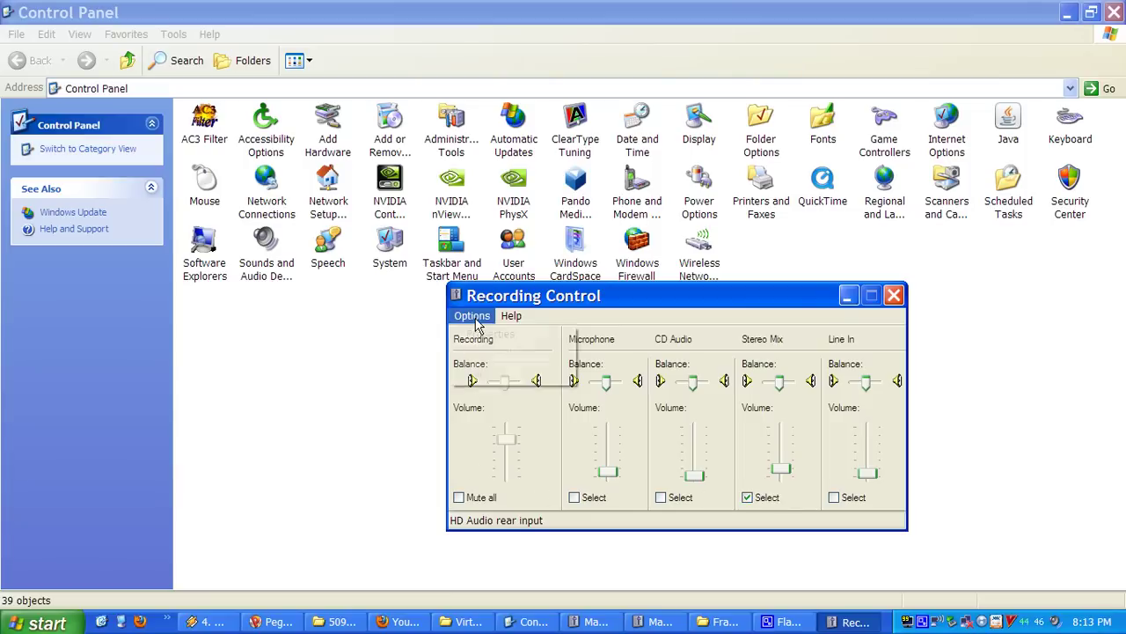
pyautogui.click(480, 329)
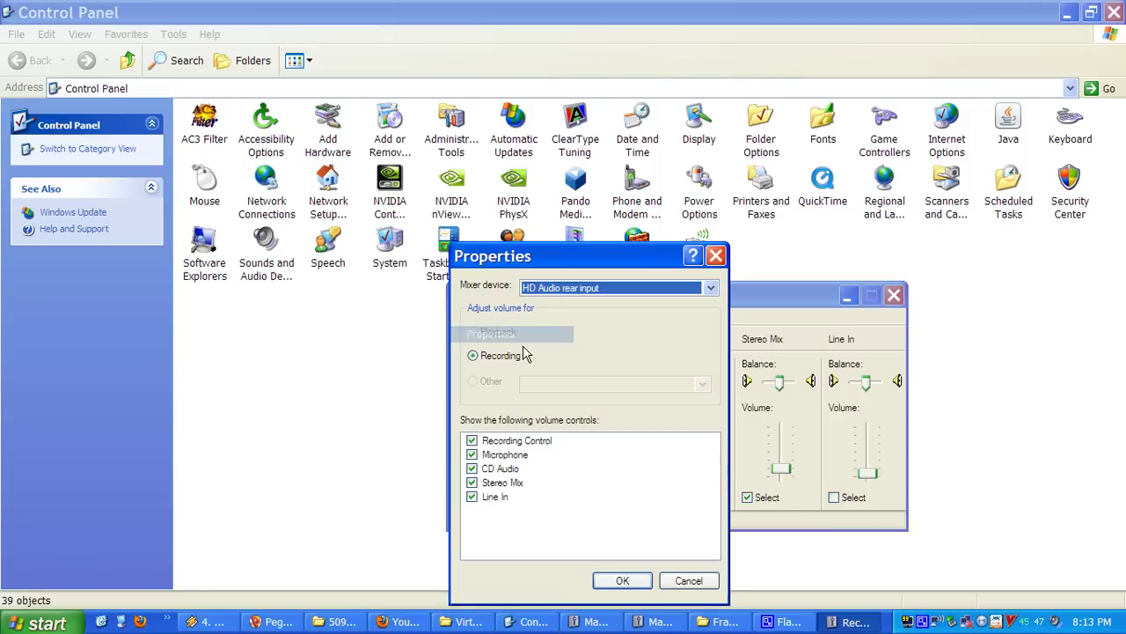
pyautogui.click(710, 288)
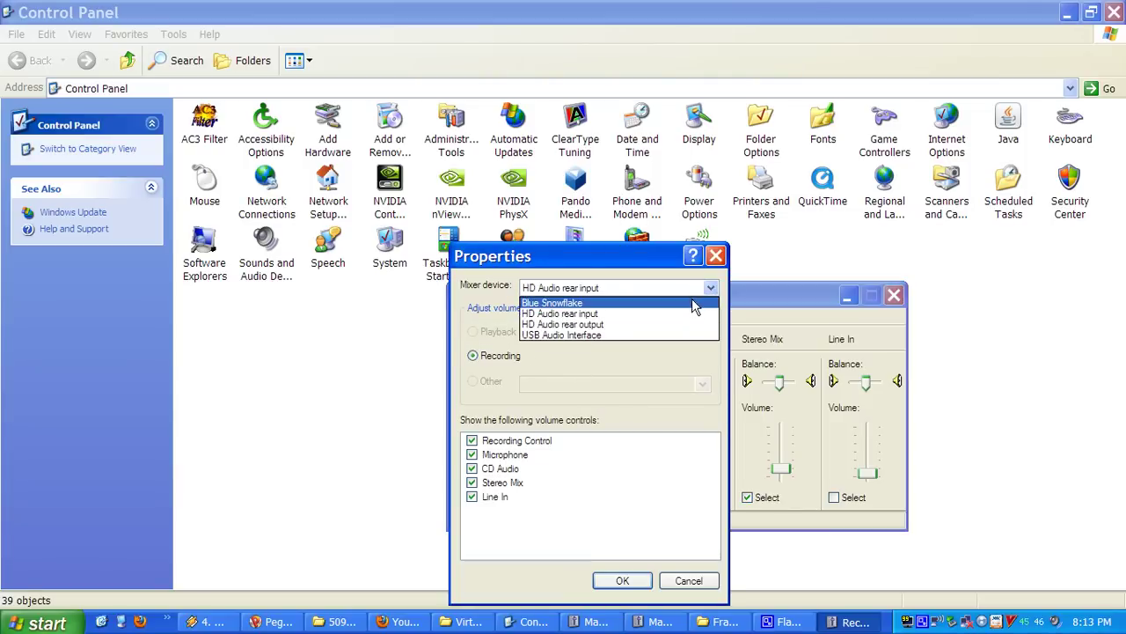
pyautogui.click(694, 303)
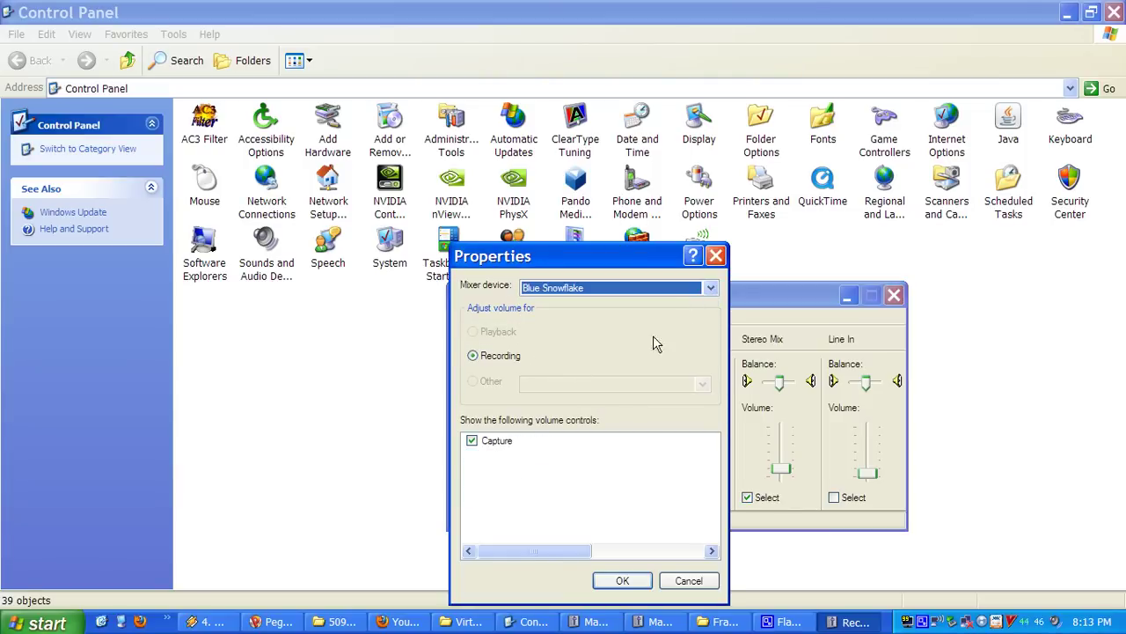
pyautogui.click(622, 579)
# Reopen the Capture mixer's Properties and expand the Mixer device list.
pyautogui.click(656, 252)
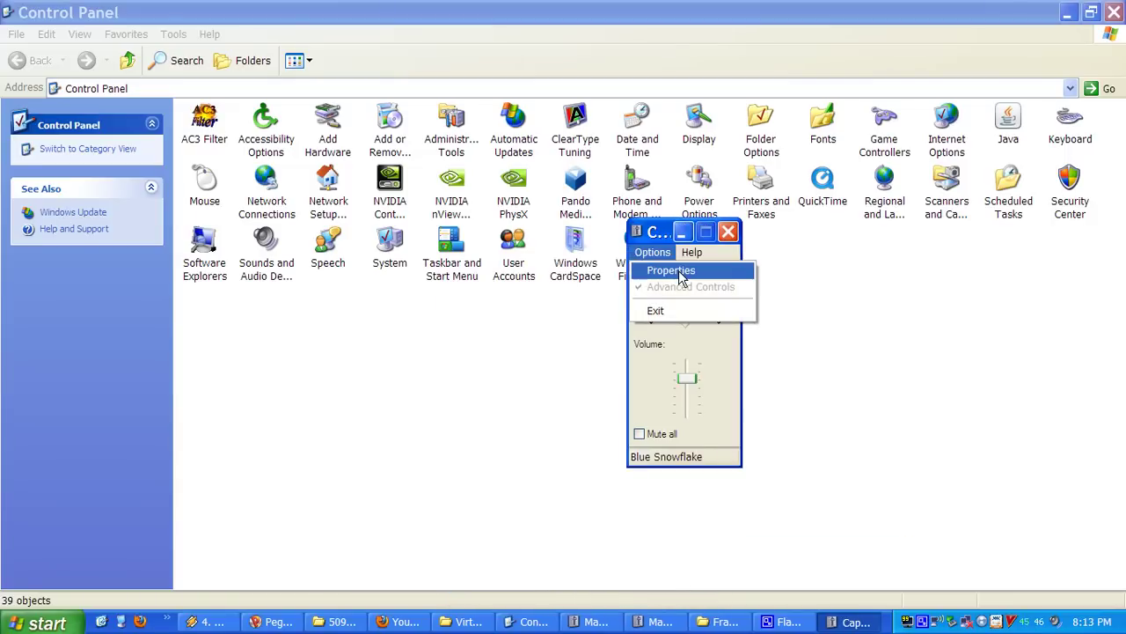
pyautogui.click(682, 278)
pyautogui.click(890, 288)
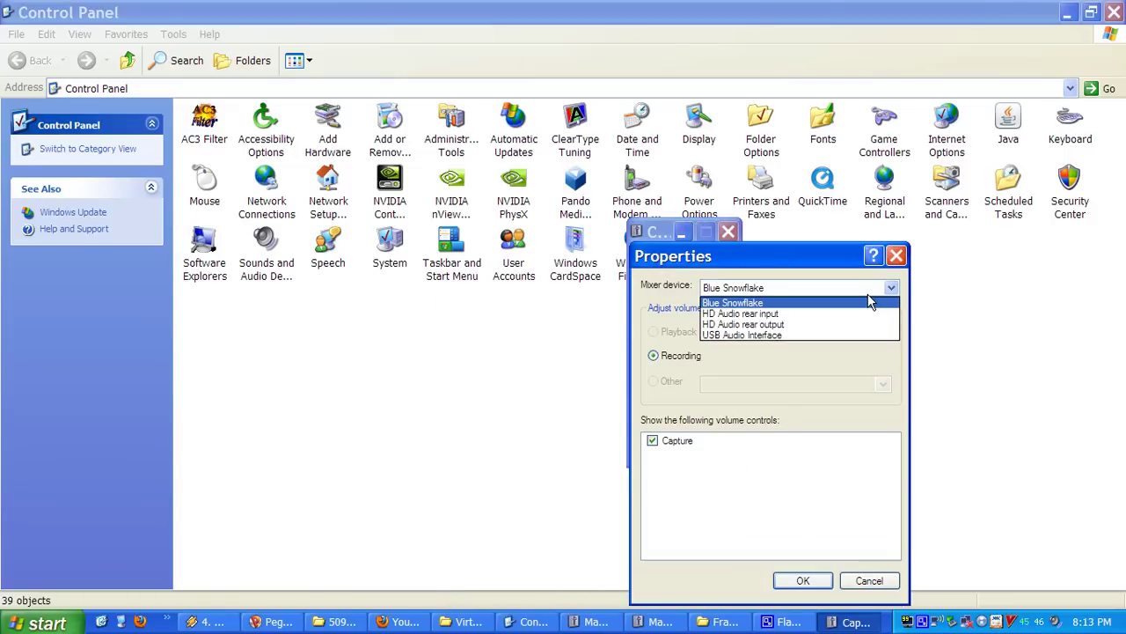
# Choose HD Audio rear output as the mixer device and review its playback controls.
pyautogui.click(834, 327)
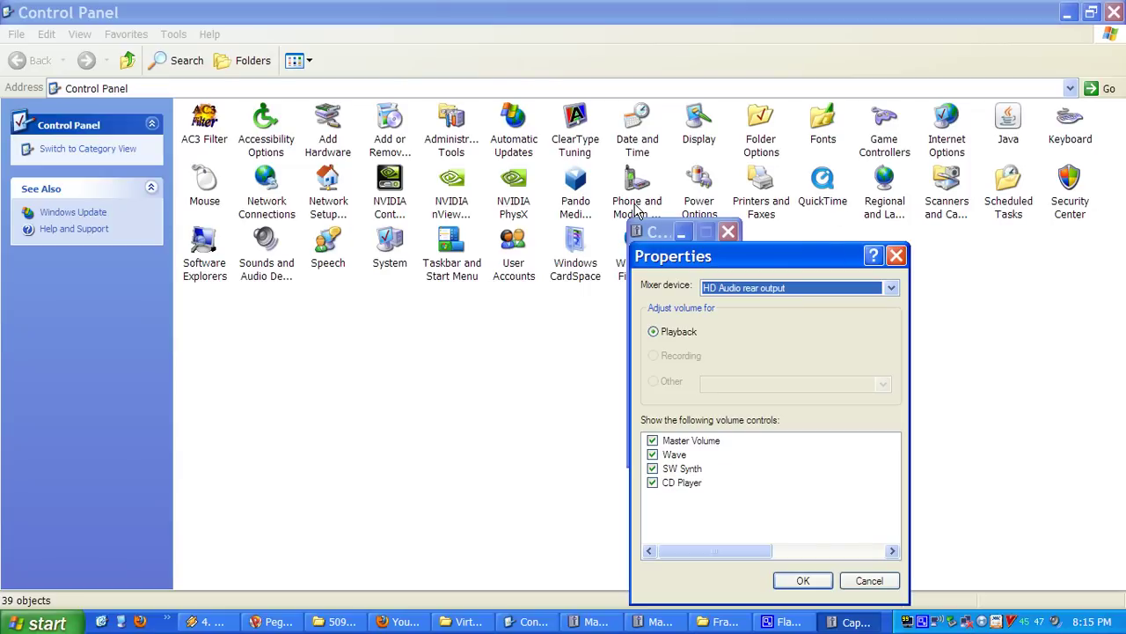
# Open Device Manager from the Hardware tab of System Properties.
pyautogui.doubleClick(392, 231)
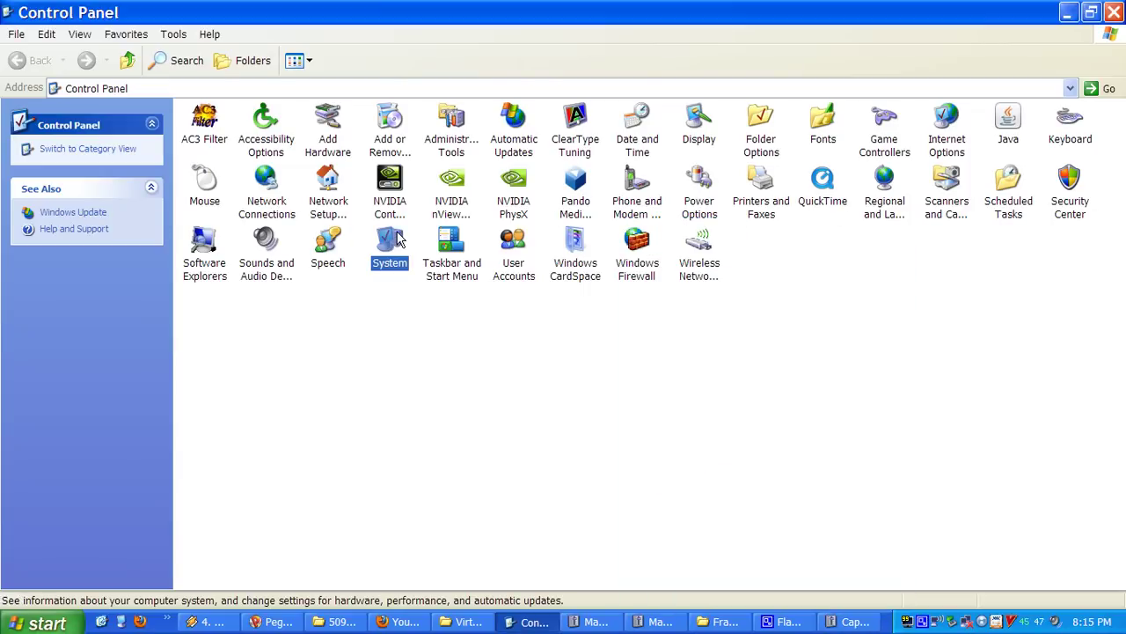
pyautogui.click(320, 115)
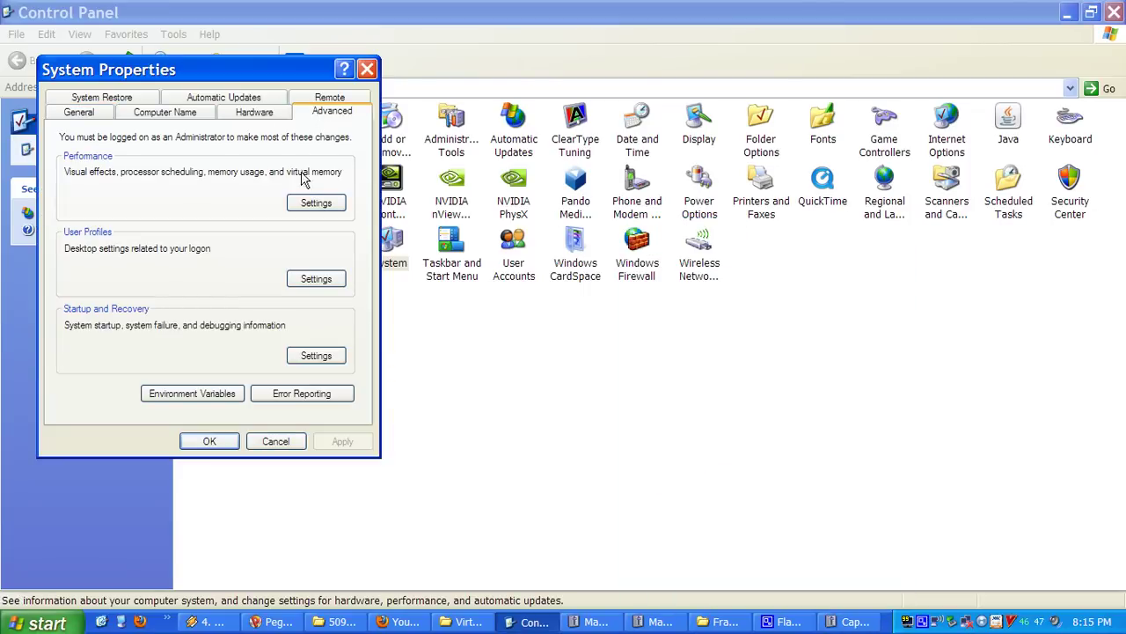
pyautogui.click(254, 113)
pyautogui.click(287, 203)
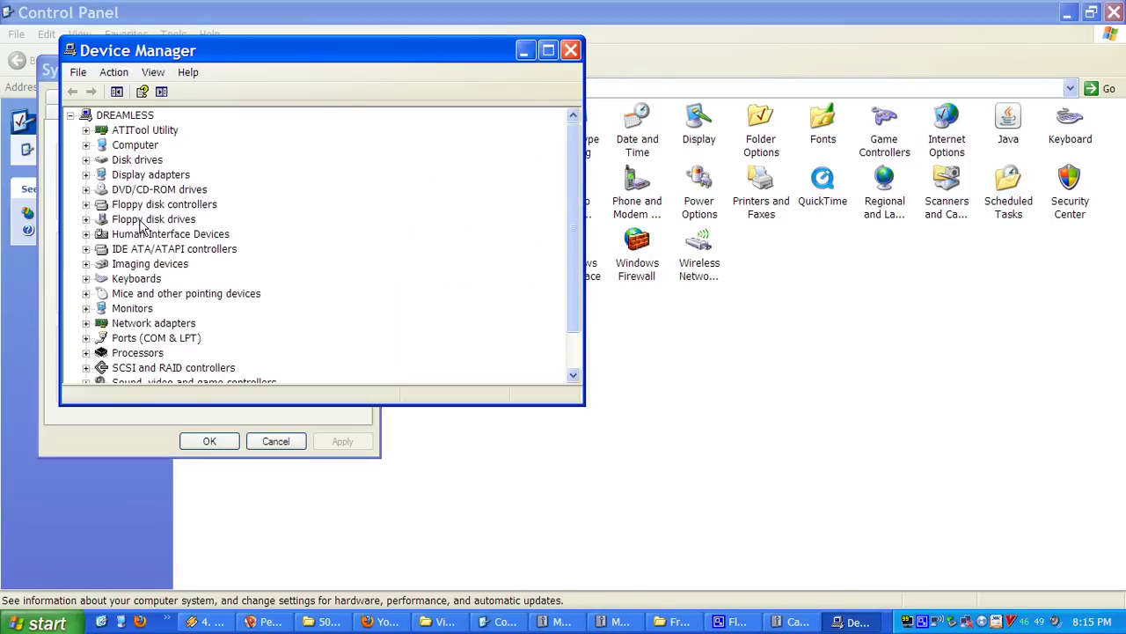
pyautogui.scroll(-1, 343, 321)
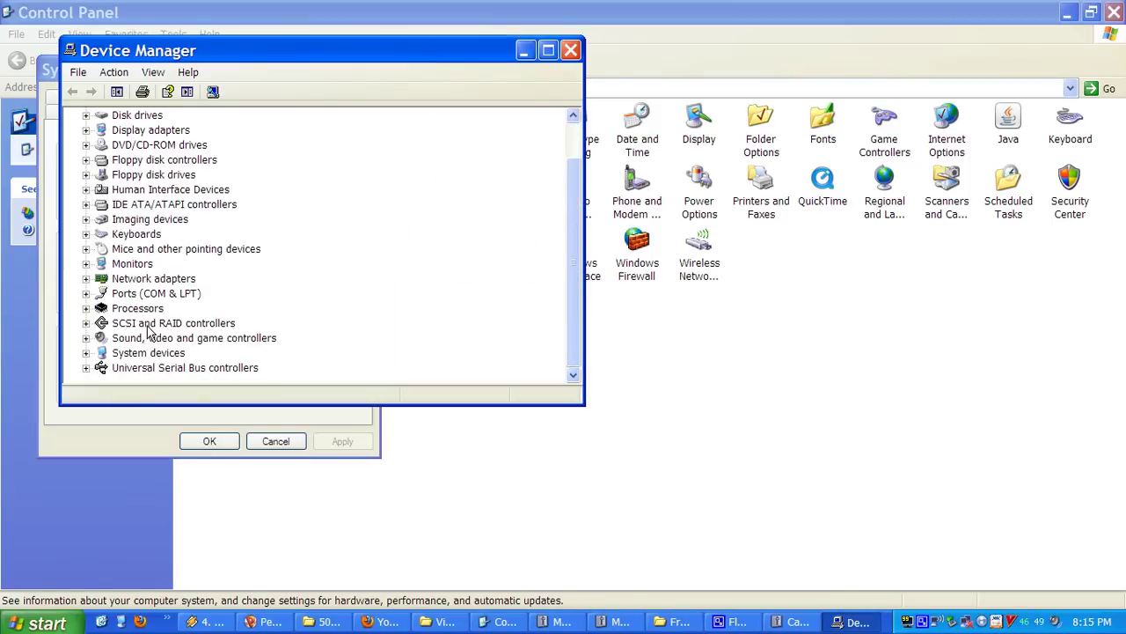
# Expand Sound, video and game controllers and view VIA High Definition Audio(UAA)'s multimedia devices.
pyautogui.click(87, 341)
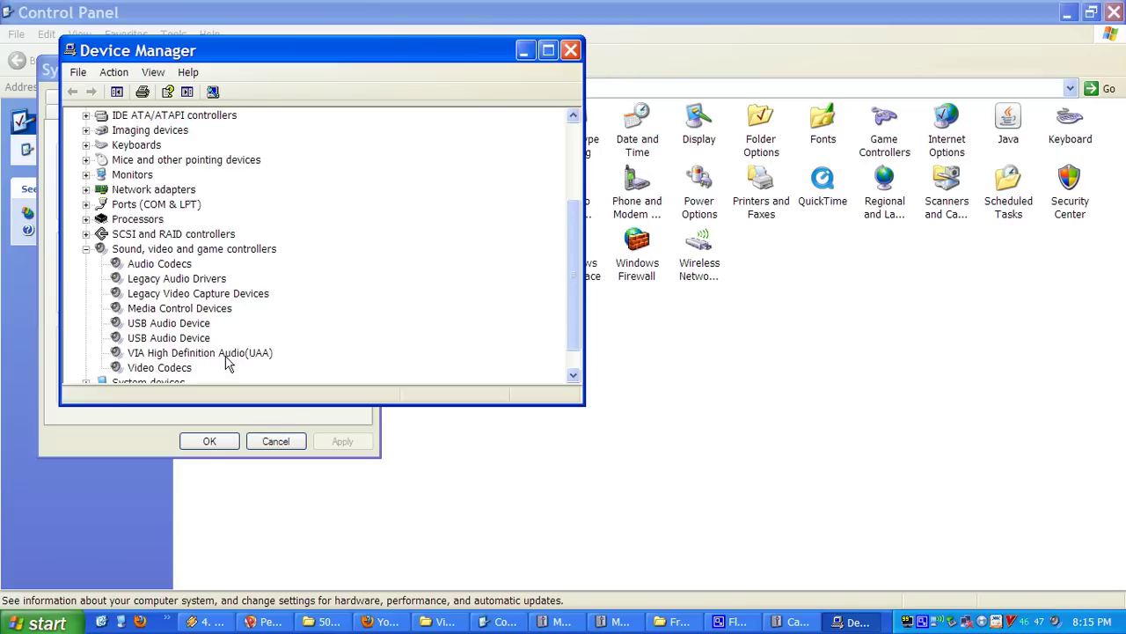
pyautogui.click(230, 356)
pyautogui.doubleClick(242, 361)
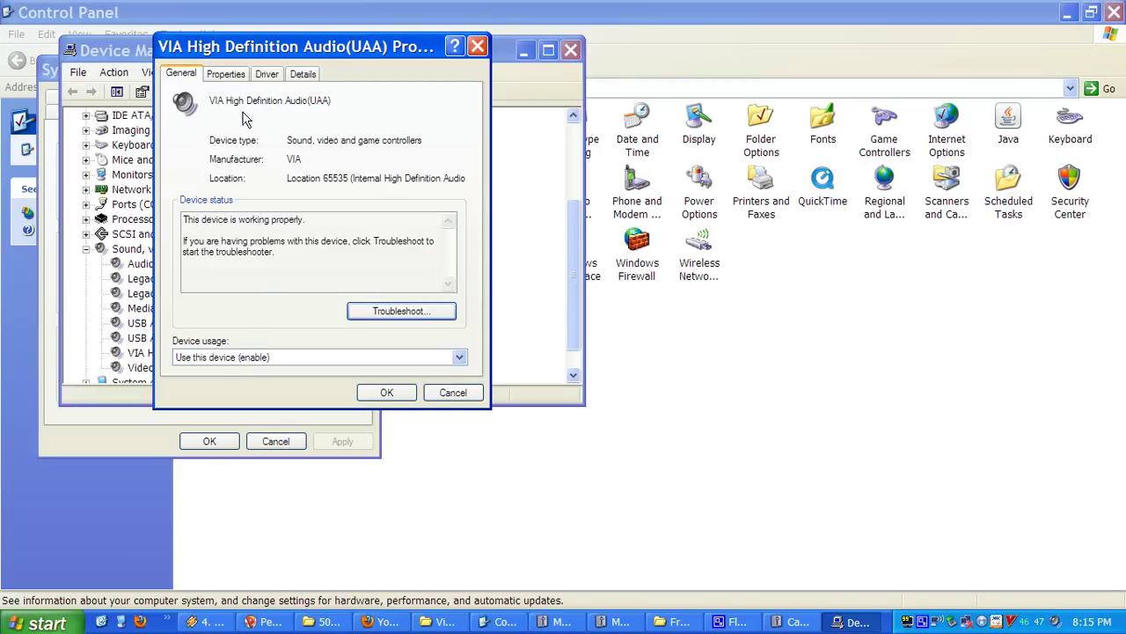
pyautogui.click(234, 75)
# Expand the Audio, MIDI, Mixer and Line Input entries and inspect the VIA audio device.
pyautogui.click(180, 113)
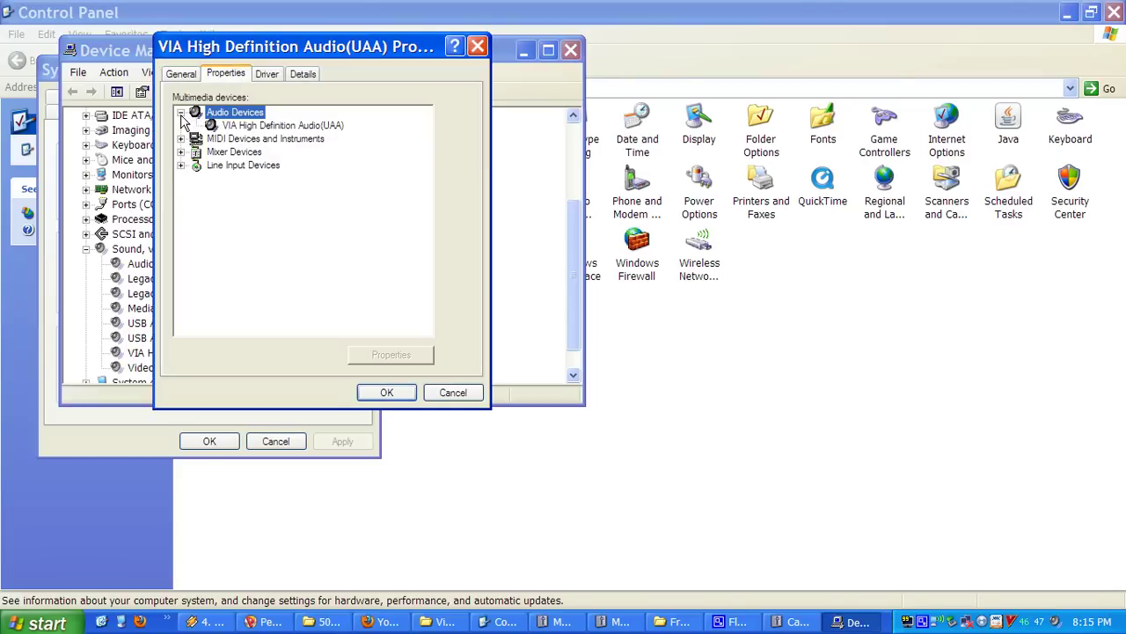
pyautogui.click(180, 139)
pyautogui.click(180, 166)
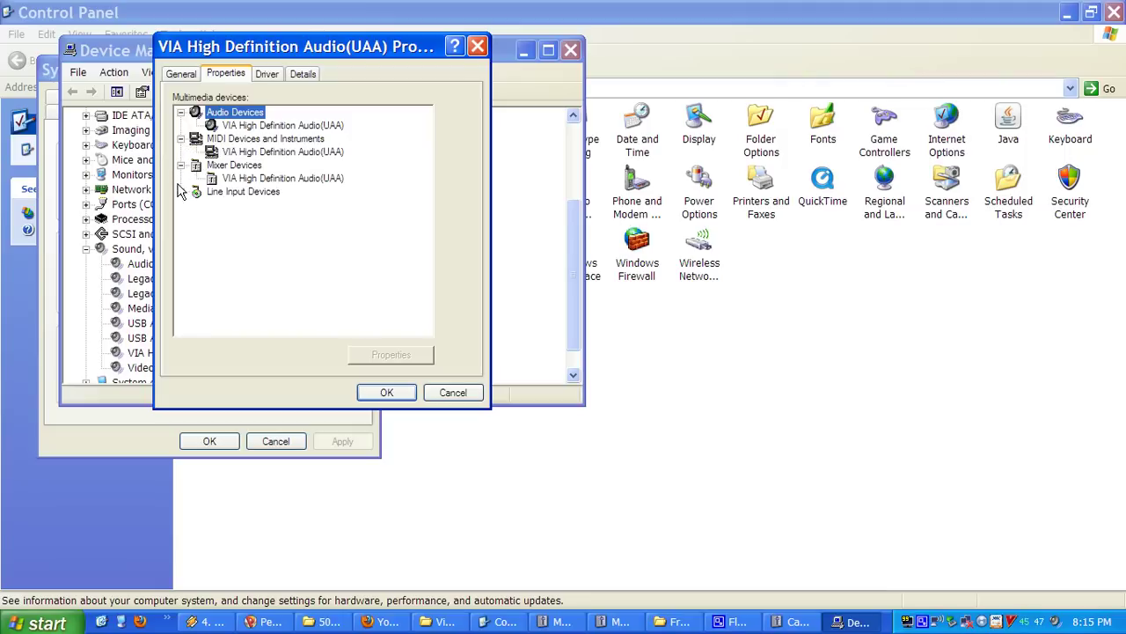
pyautogui.click(180, 192)
pyautogui.click(281, 126)
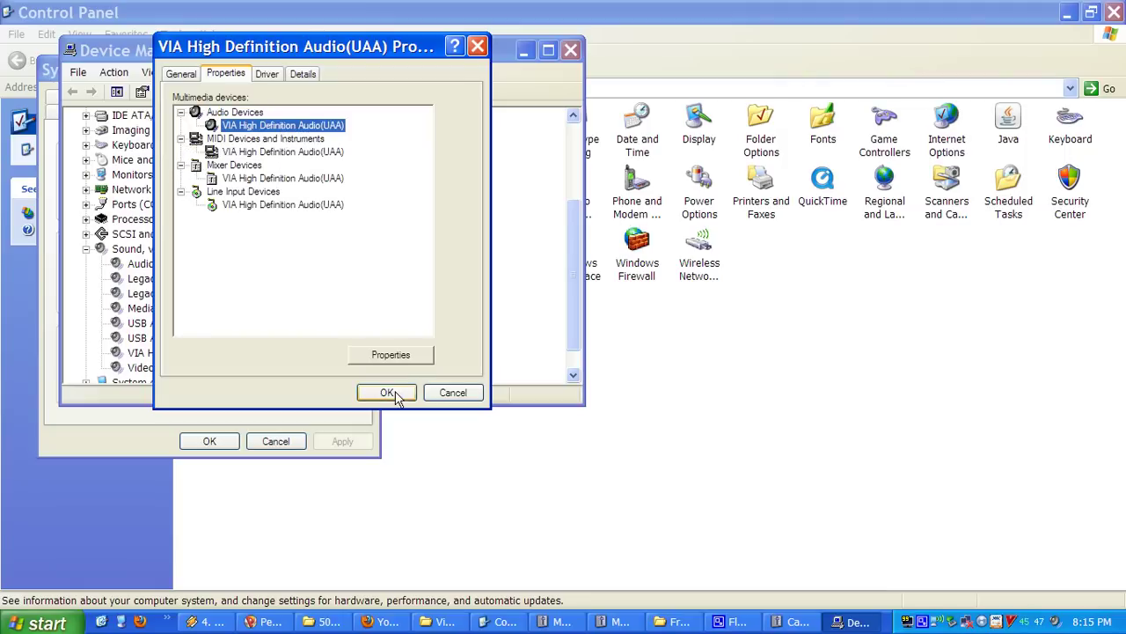
pyautogui.click(391, 354)
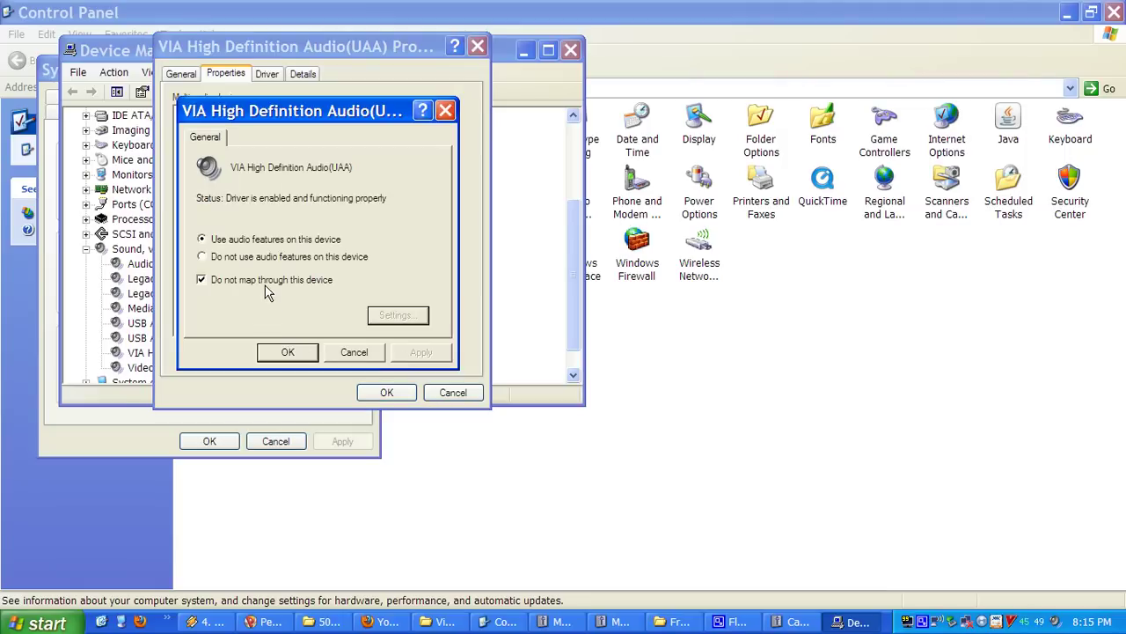
pyautogui.click(376, 354)
# Close the open dialogs unchanged, then set the mixer device to HD Audio rear output.
pyautogui.click(453, 393)
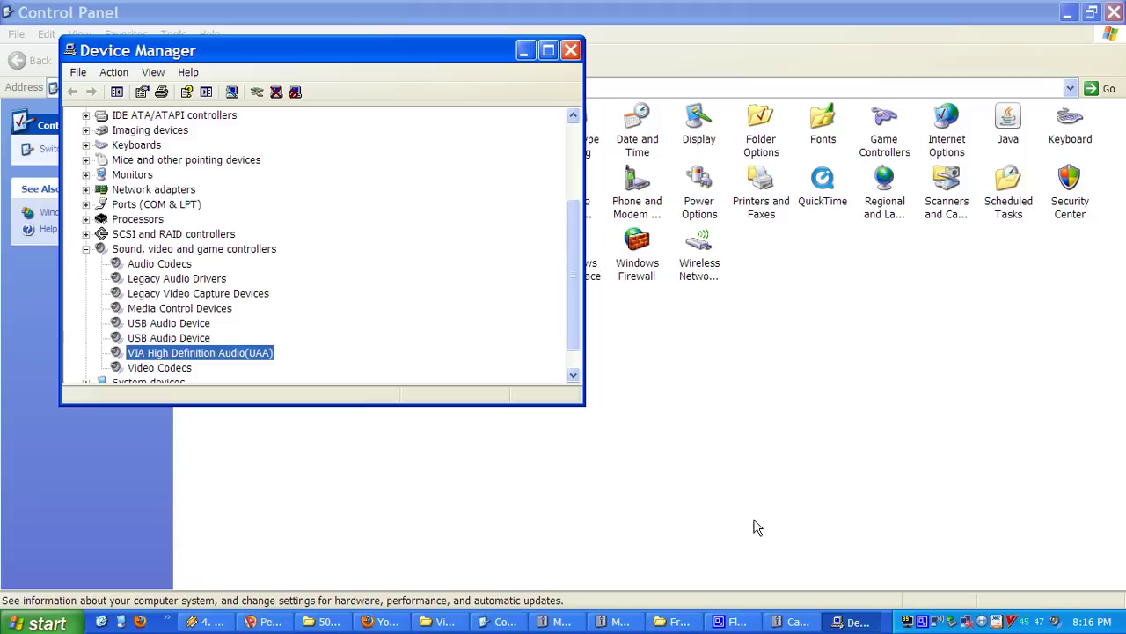
pyautogui.click(794, 621)
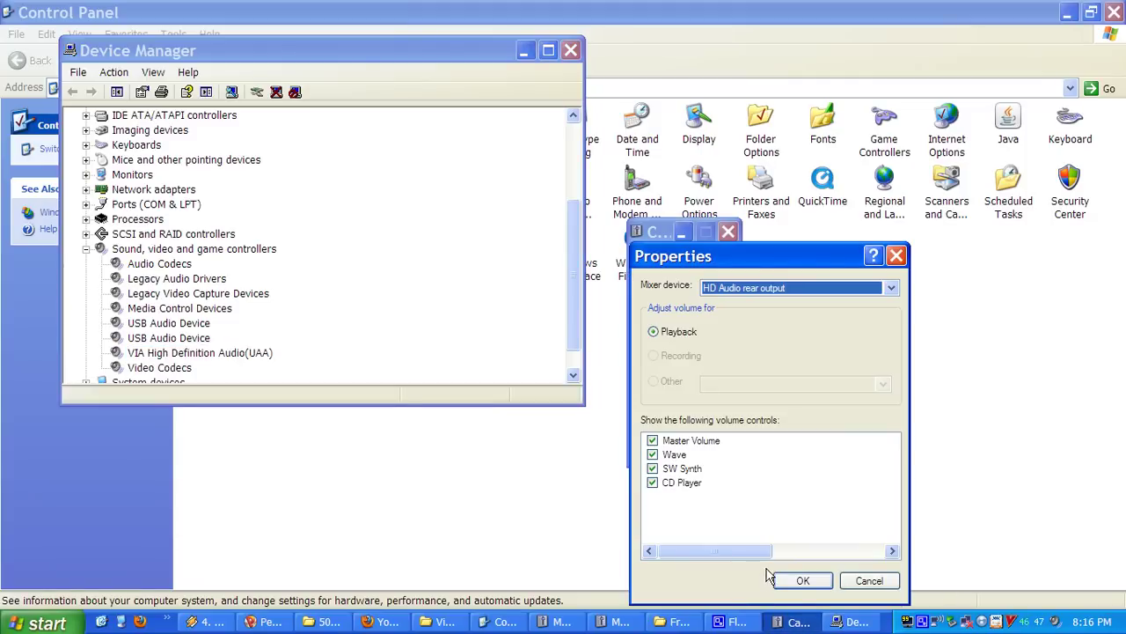
pyautogui.click(865, 576)
pyautogui.click(653, 253)
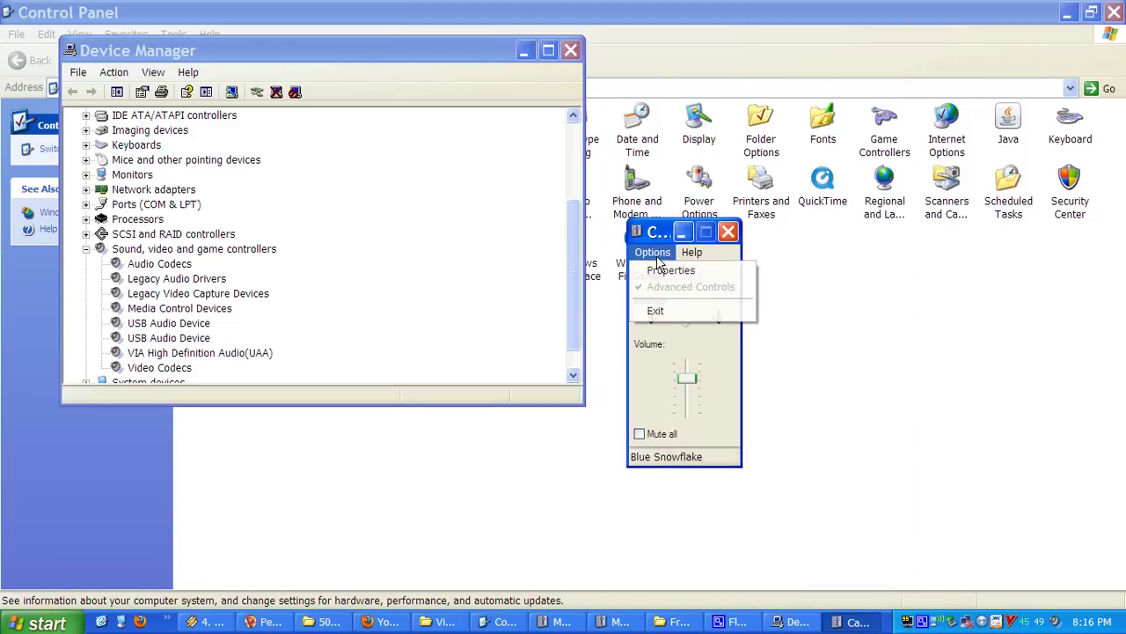
pyautogui.click(850, 293)
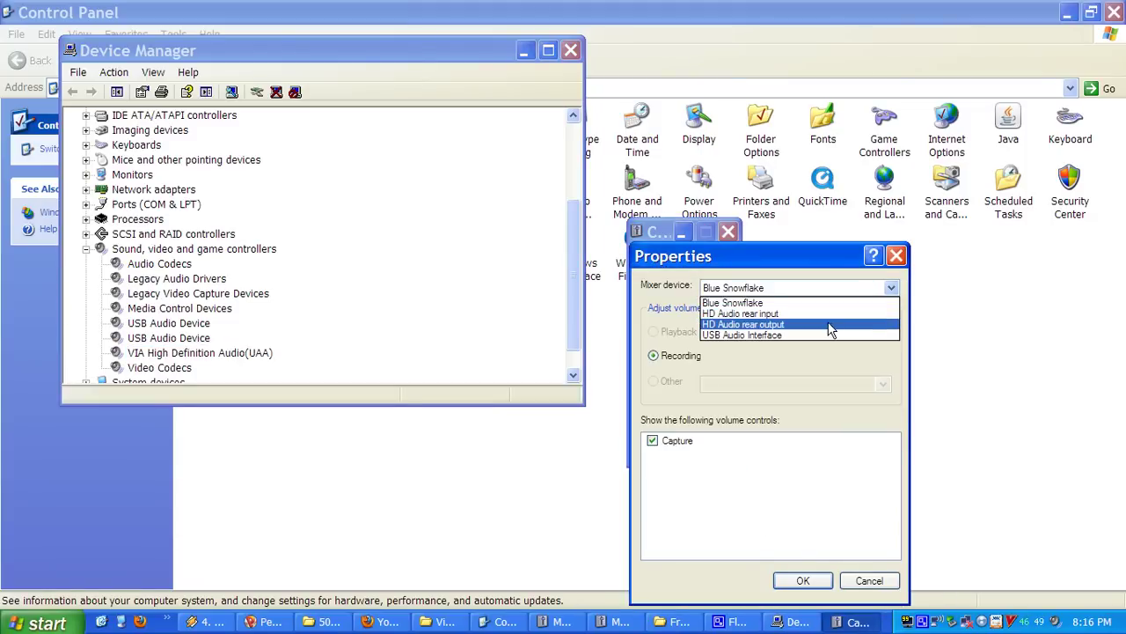
pyautogui.click(829, 324)
pyautogui.click(795, 578)
# Open Master Volume's Advanced Controls, reposition the dialog, and close it unchanged.
pyautogui.click(667, 529)
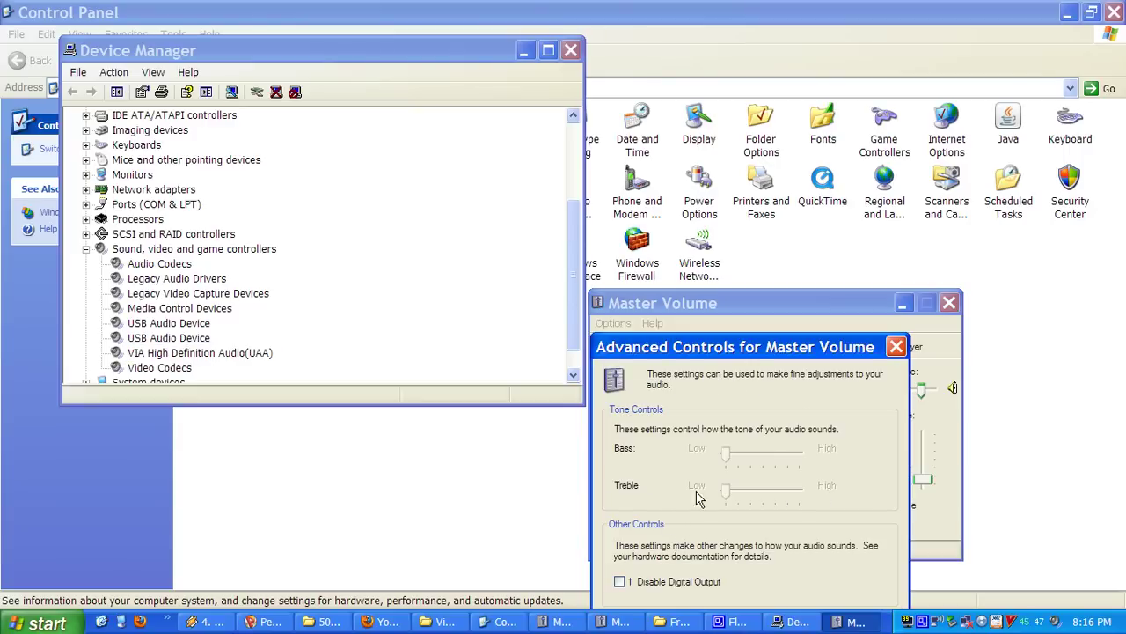
pyautogui.moveTo(779, 344)
pyautogui.mouseDown()
pyautogui.moveTo(706, 233)
pyautogui.moveTo(692, 186)
pyautogui.mouseUp()
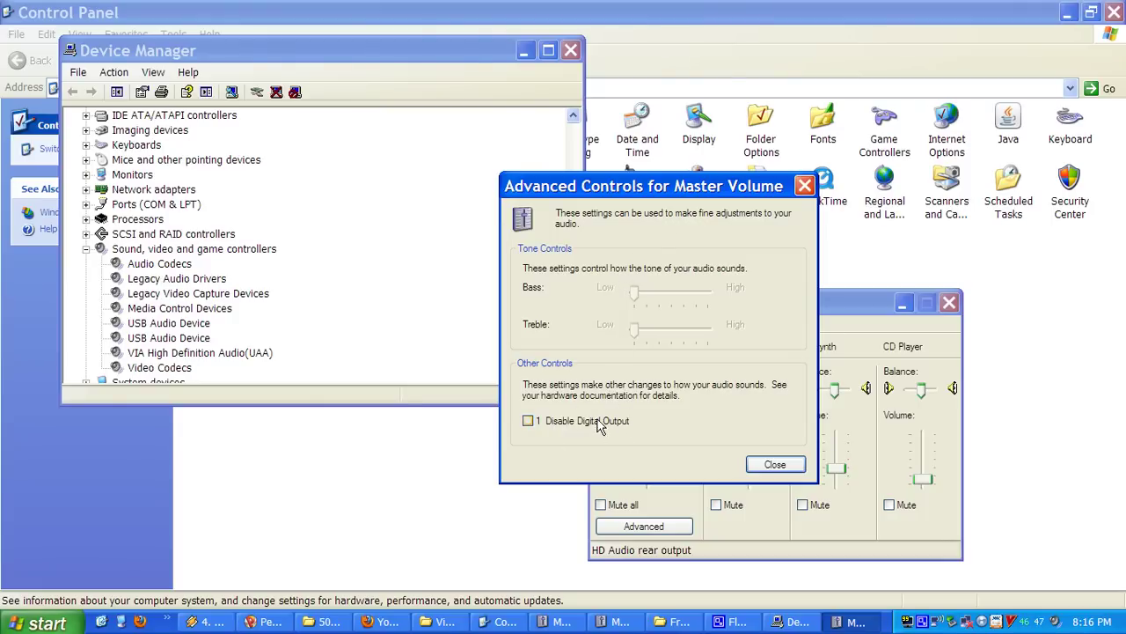
pyautogui.click(775, 464)
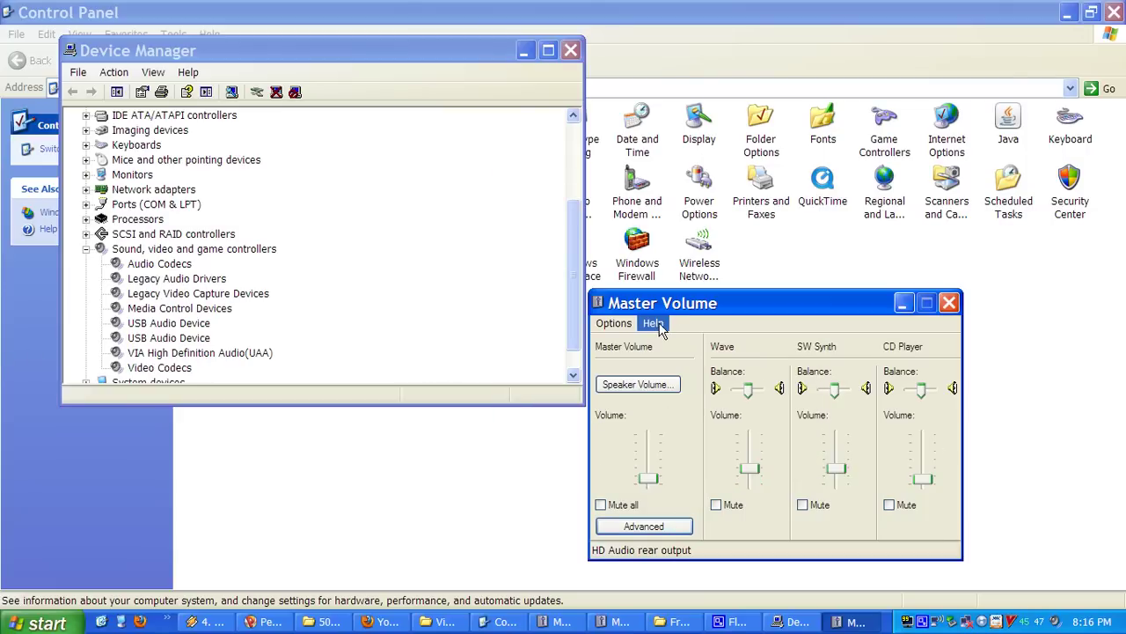
# View and cancel the Speaker Volume sliders, then restore the CamStudio recorder window.
pyautogui.click(667, 386)
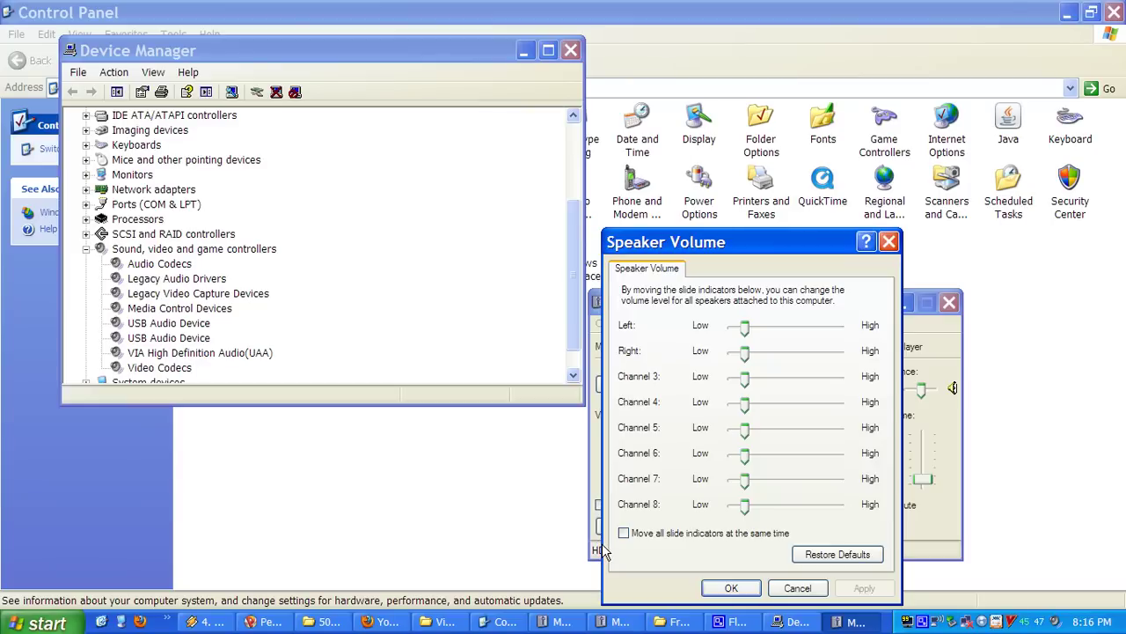
pyautogui.click(797, 588)
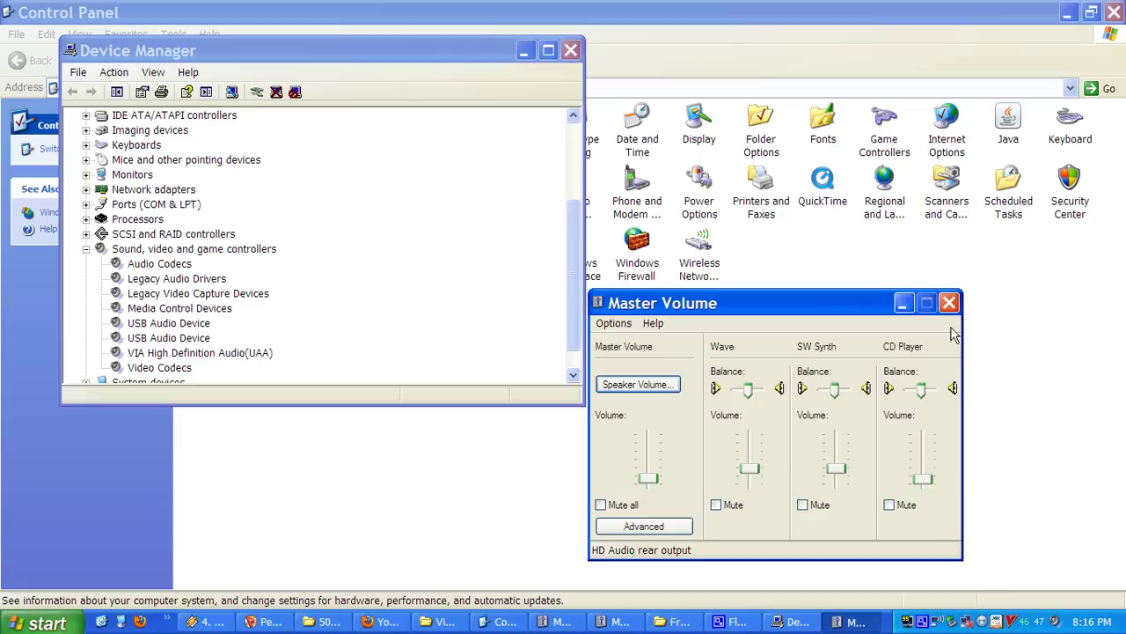
pyautogui.click(735, 622)
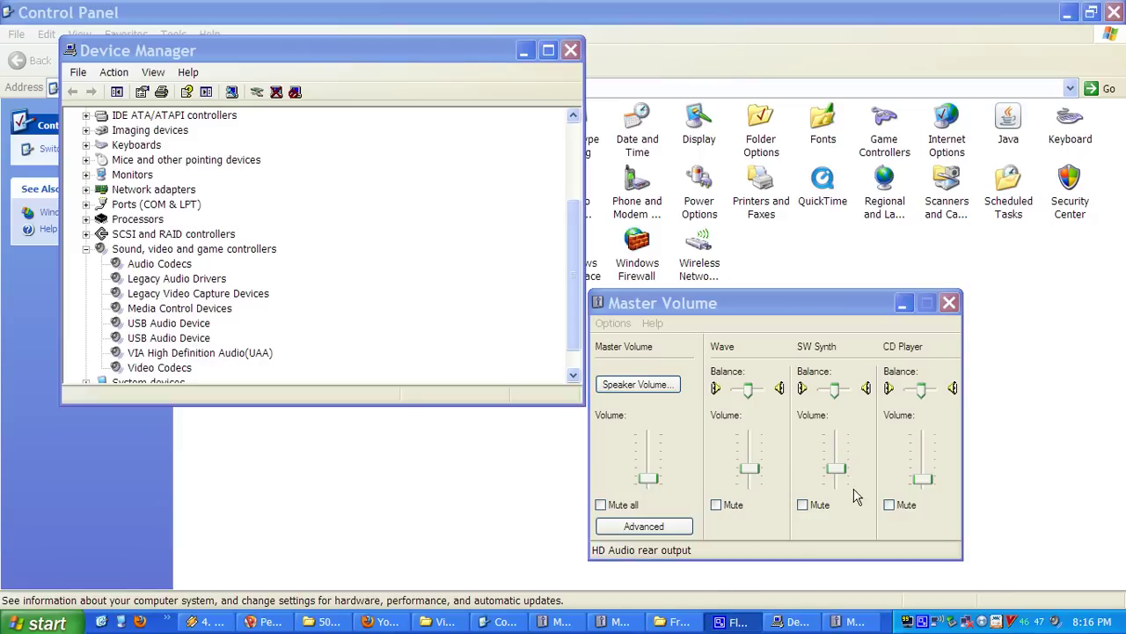
pyautogui.click(761, 304)
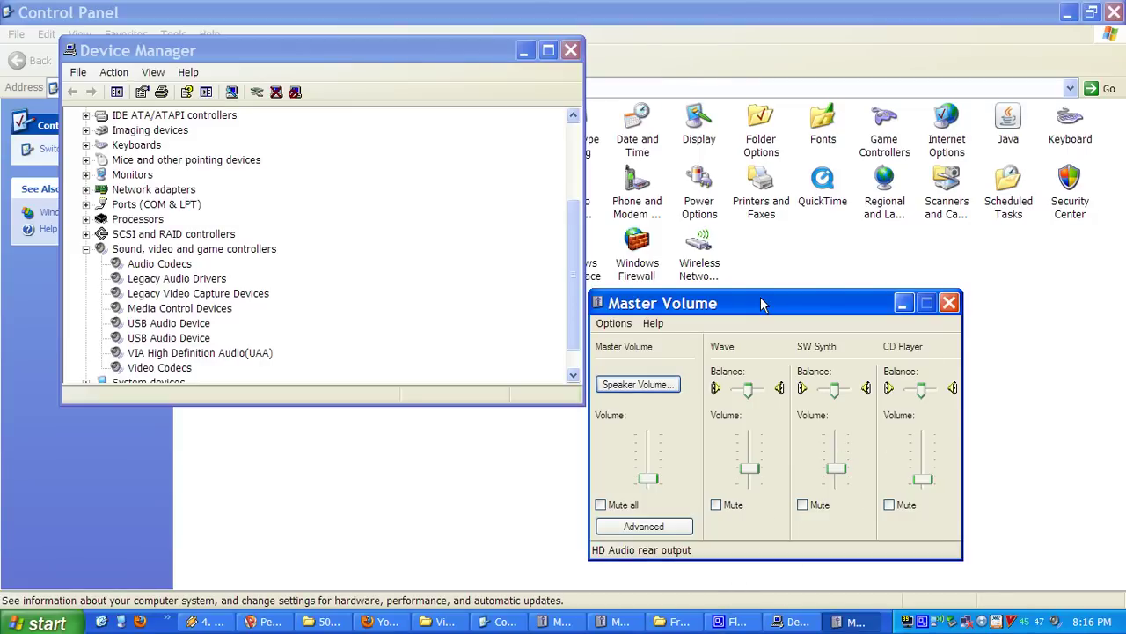
pyautogui.click(922, 621)
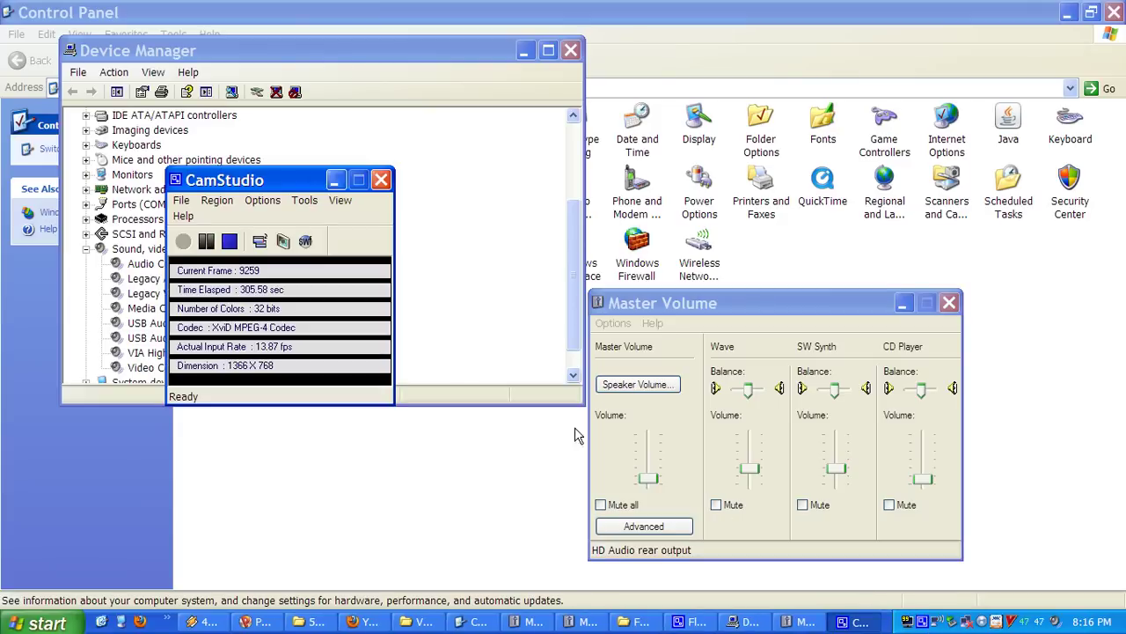